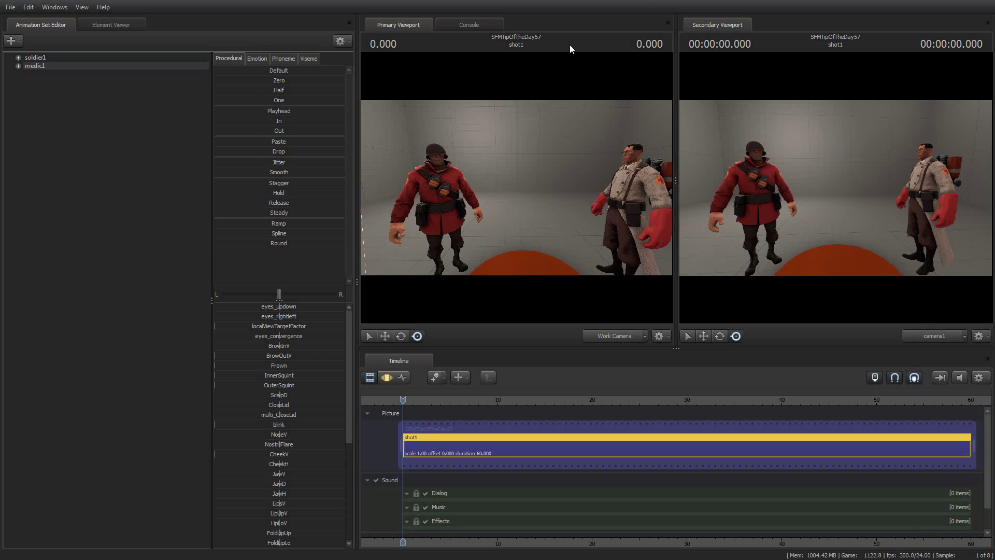
Step: Narrow the animation set list and its slider pane to give the viewports and timeline more width
drag(213, 296, 115, 289)
drag(356, 283, 247, 282)
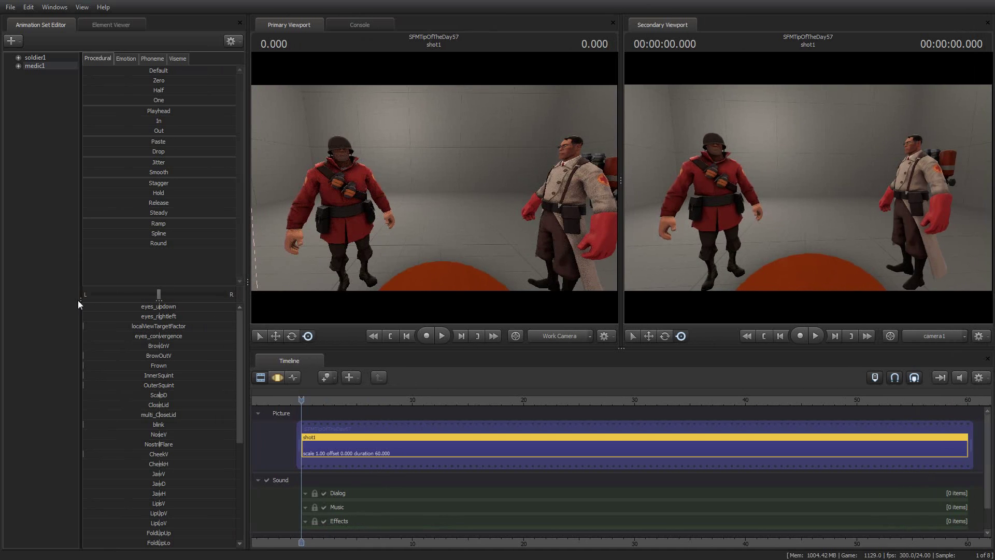
drag(79, 301, 113, 296)
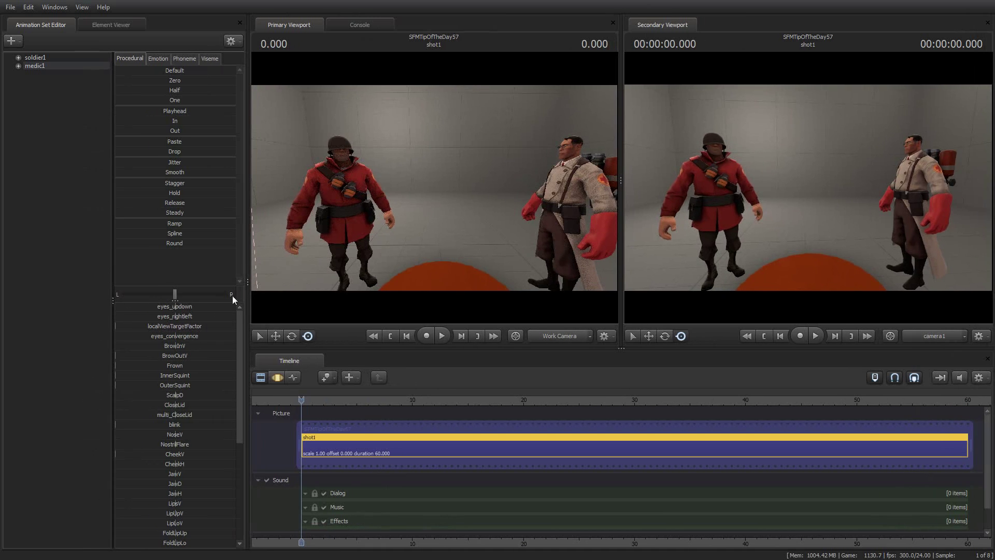
drag(247, 286, 193, 285)
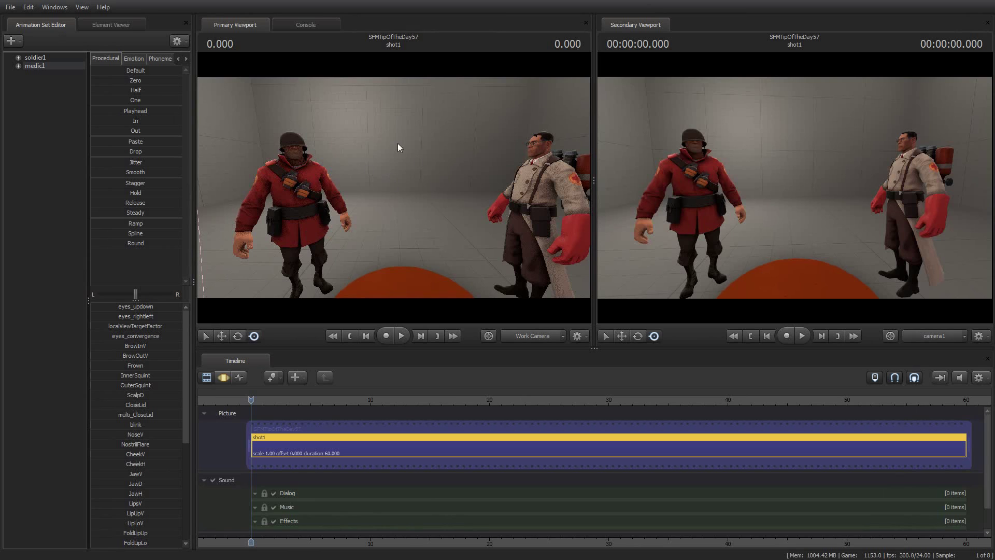
Step: Move the soldier's prp_grenade_top bone off his chest into the empty space between the soldier and the medic
click(52, 66)
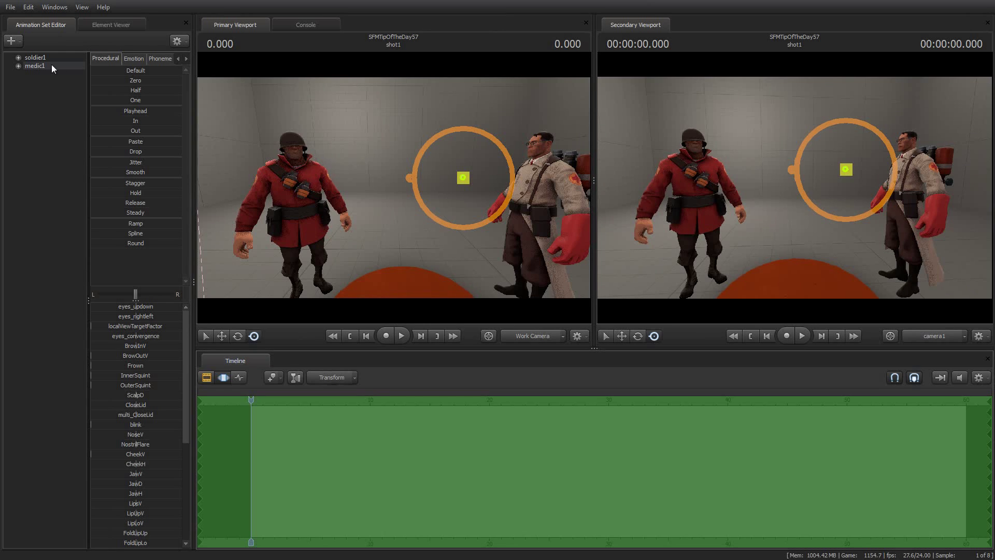
click(47, 57)
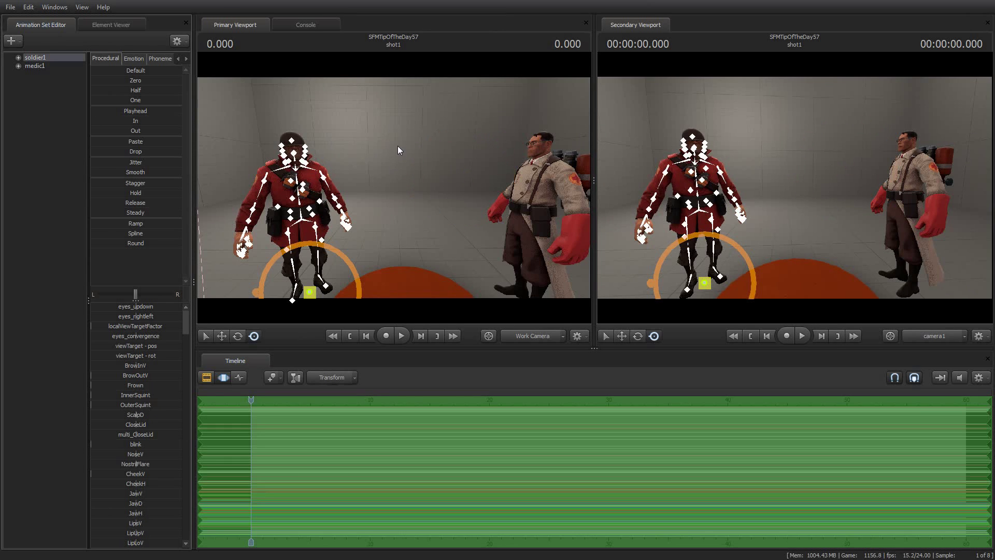
key(ctrl)
key(w)
drag(372, 188, 419, 205)
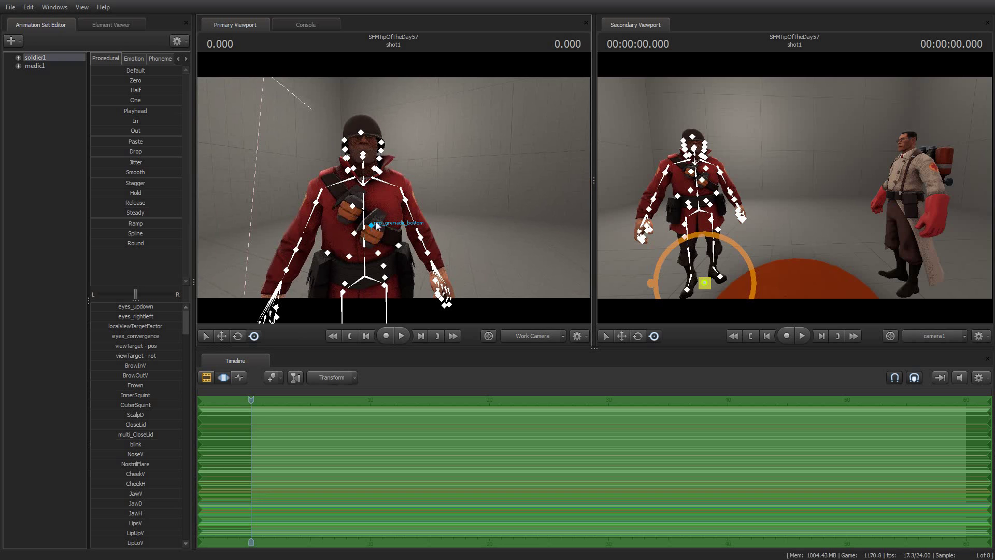
ctrl+click(353, 207)
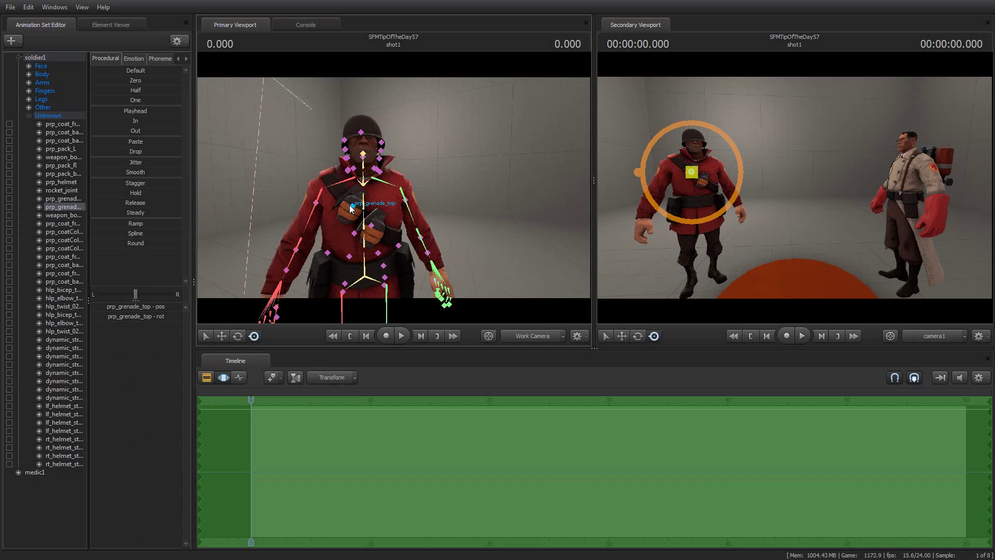
drag(451, 173, 549, 173)
drag(387, 206, 577, 193)
drag(761, 183, 807, 196)
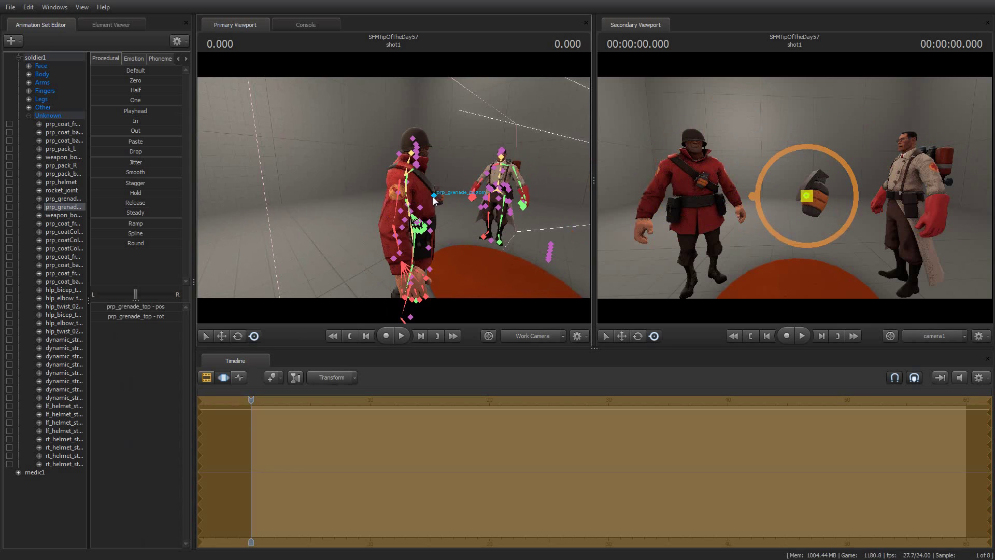
Step: Try moving the soldier's detached prp_grenade_top bone farther away, out of the camera1 view
click(436, 197)
drag(473, 151, 210, 198)
click(816, 188)
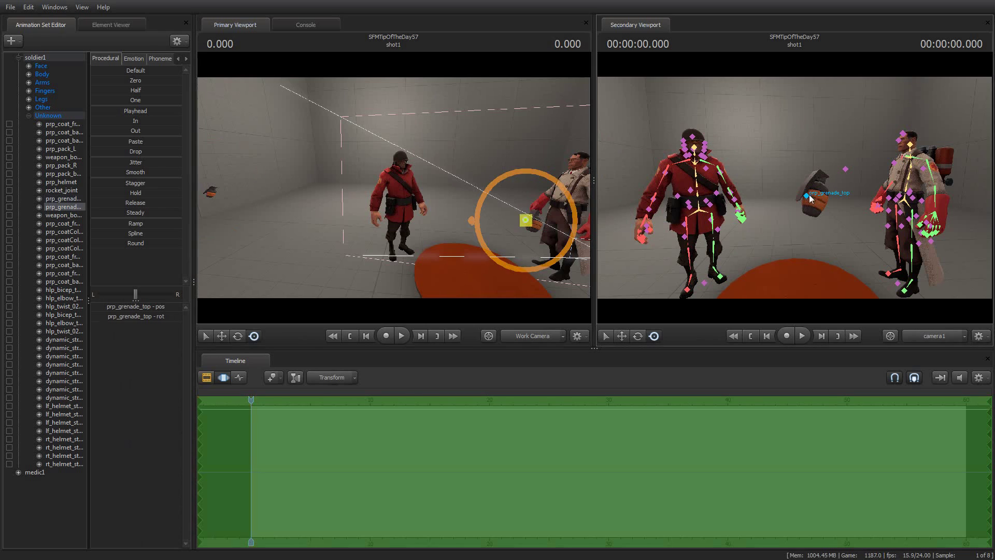
drag(370, 215, 255, 215)
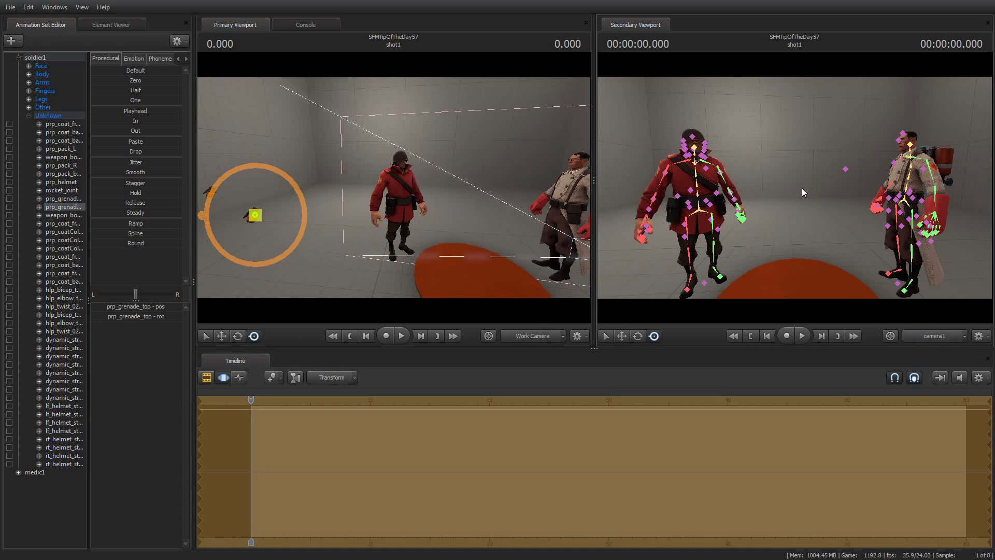
Step: Undo the moves of the prp_grenade_top bone
key(ctrl+z)
key(ctrl+z)
key(ctrl+z)
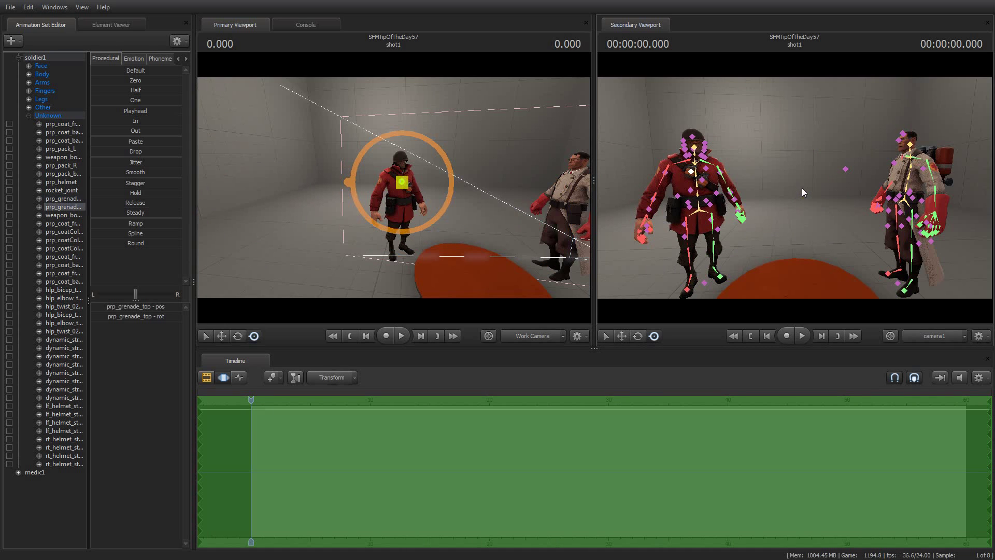
Step: In the Clip Editor, collapse the soldier's Unknown control group and set soldier1's skin to 1
key(F2)
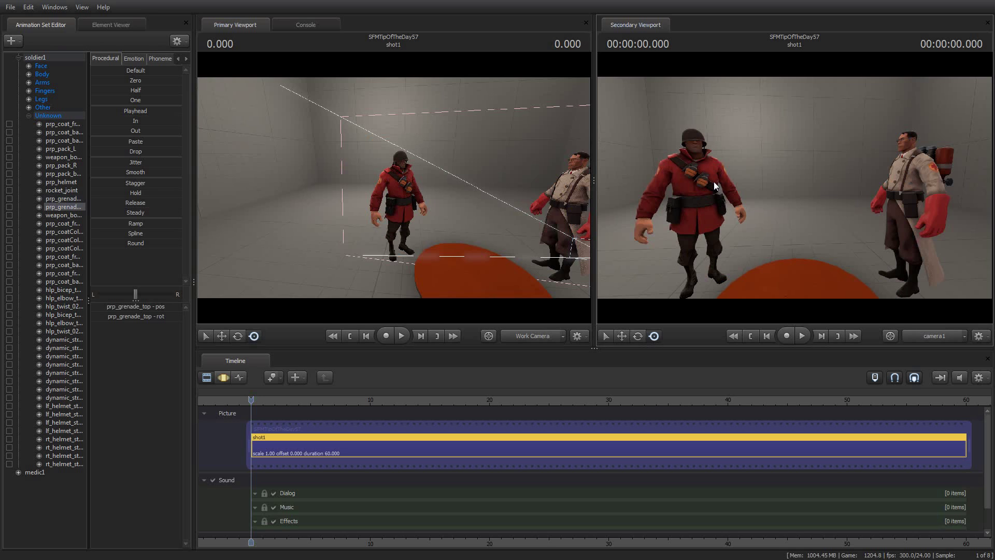
click(30, 116)
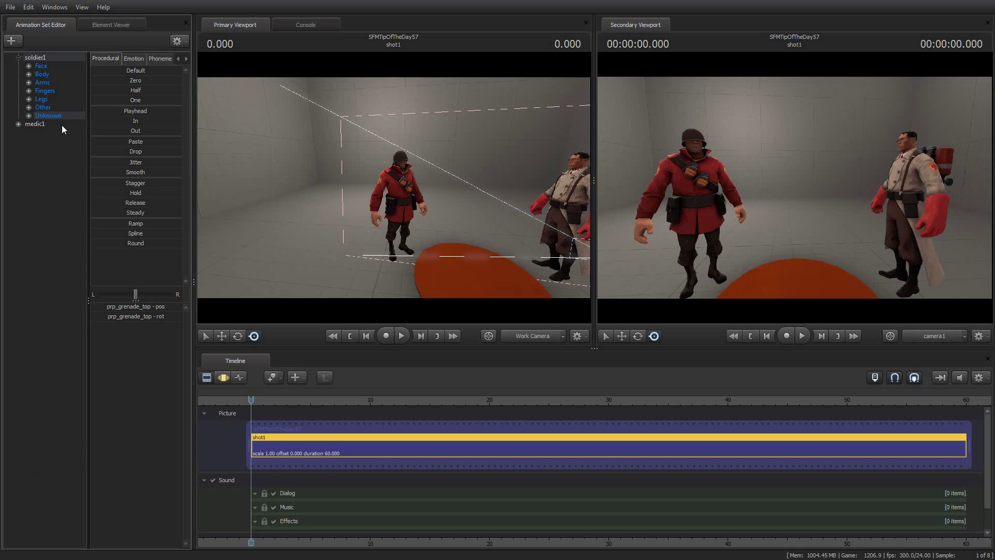
click(30, 57)
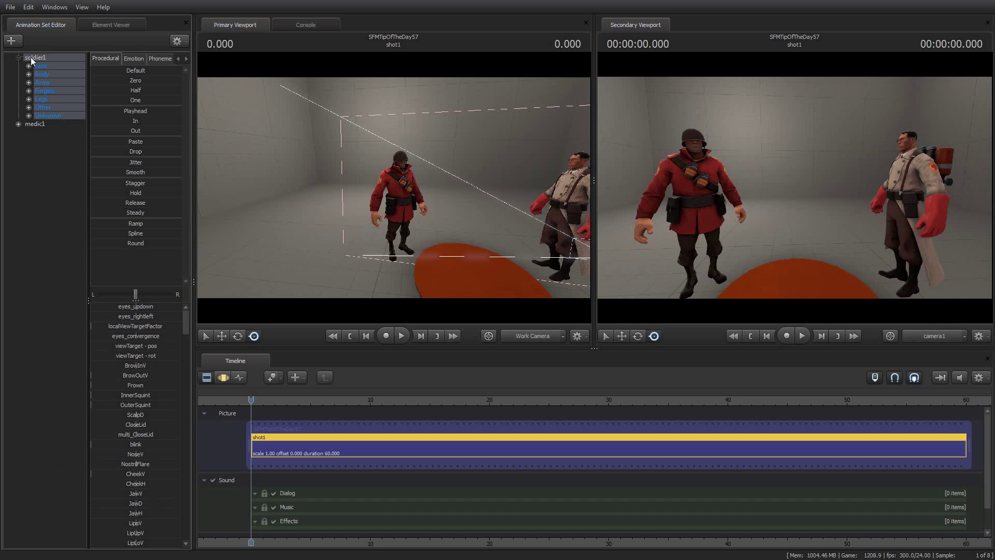
right_click(30, 57)
mouse_move(97, 203)
mouse_move(90, 222)
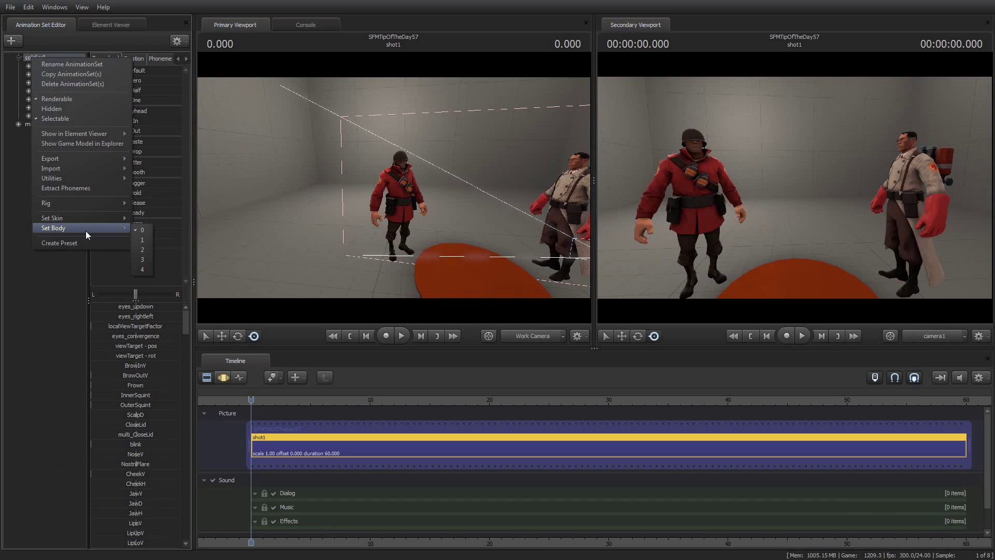
click(141, 230)
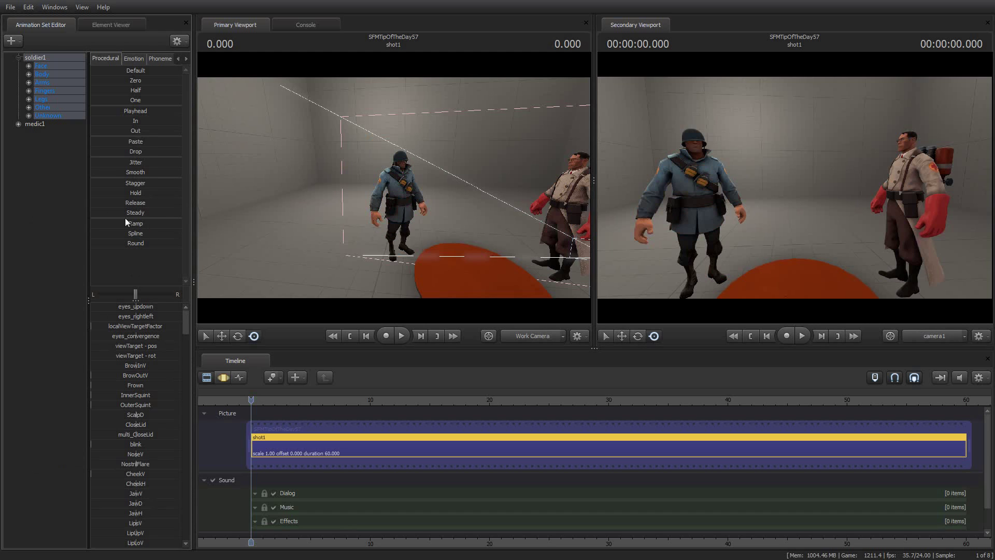
Step: Try skin 2 and skin 3 on soldier1
right_click(38, 58)
mouse_move(91, 227)
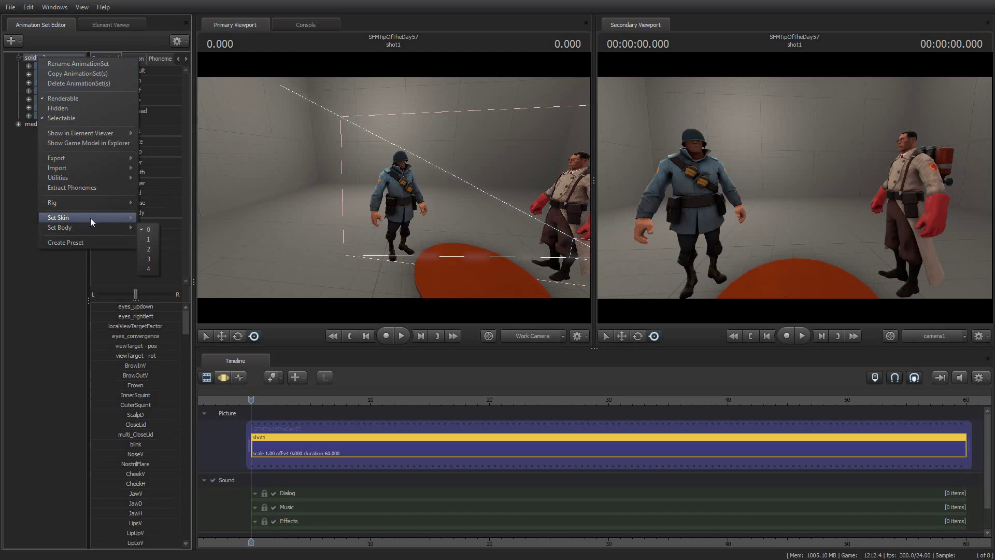
click(147, 239)
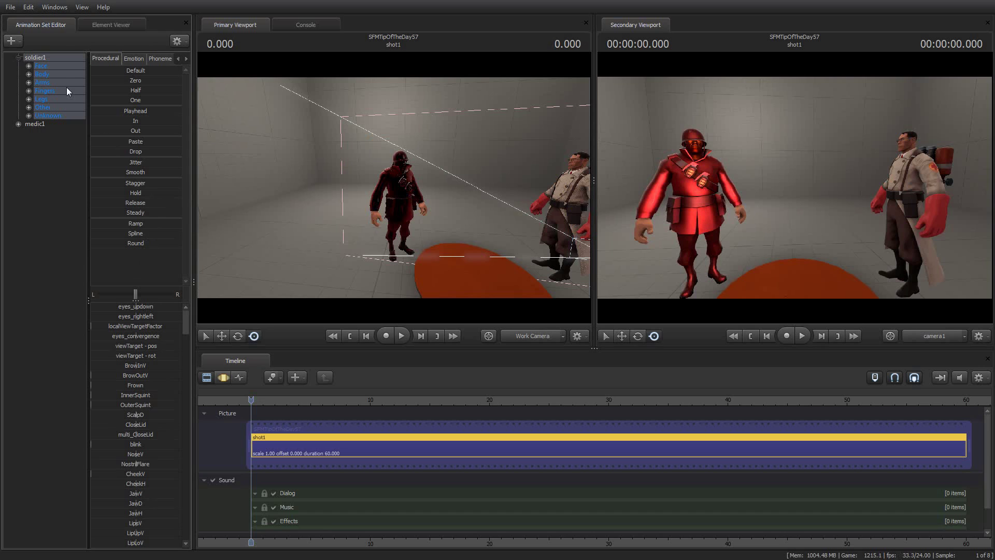
right_click(57, 56)
mouse_move(119, 226)
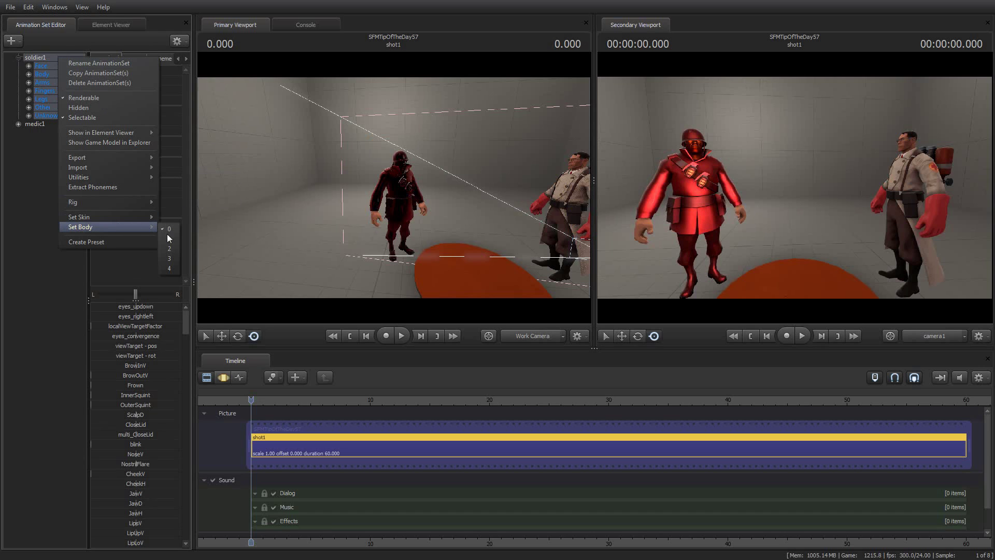
mouse_move(154, 217)
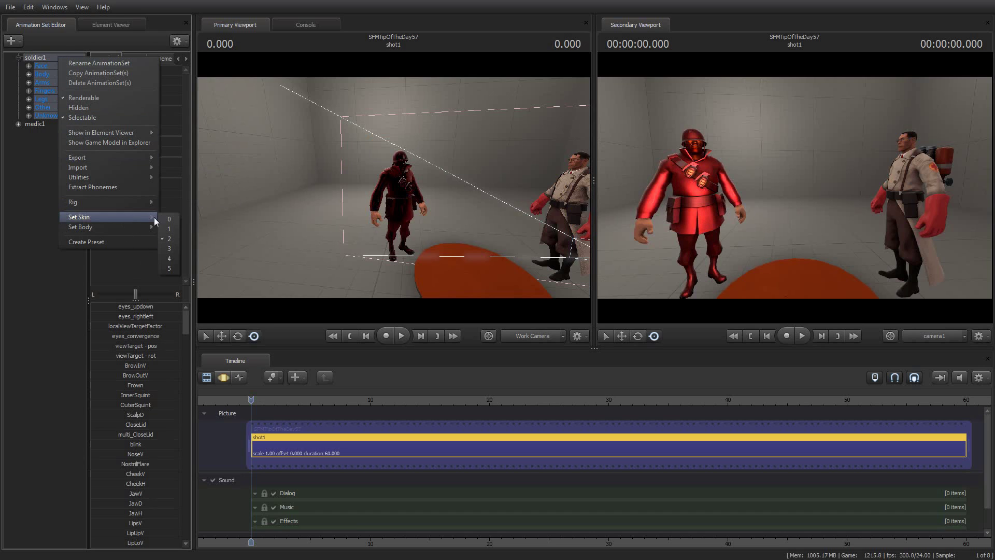
click(169, 253)
Step: Try skin 4 and skin 5 on soldier1
right_click(45, 60)
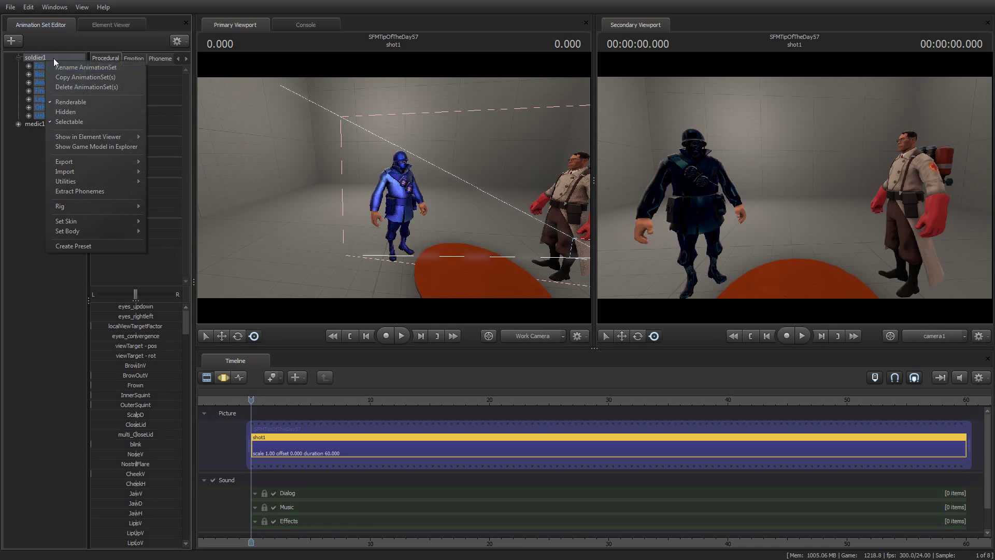
mouse_move(98, 221)
click(162, 263)
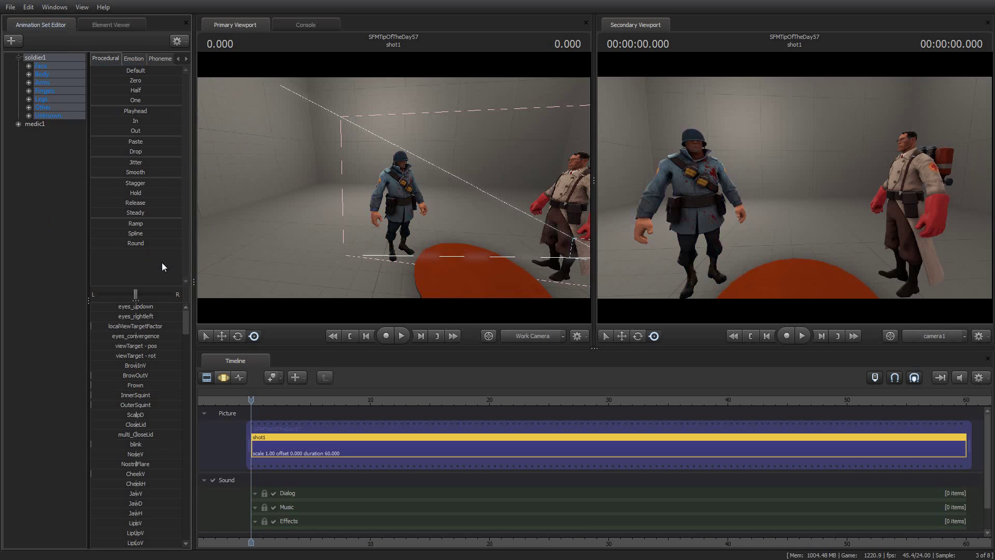
right_click(45, 55)
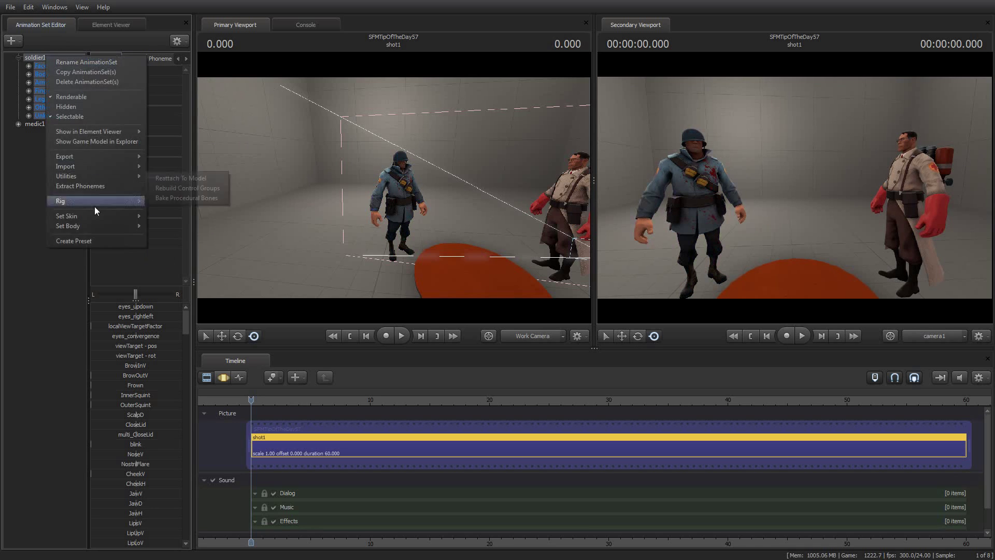
mouse_move(145, 211)
click(159, 268)
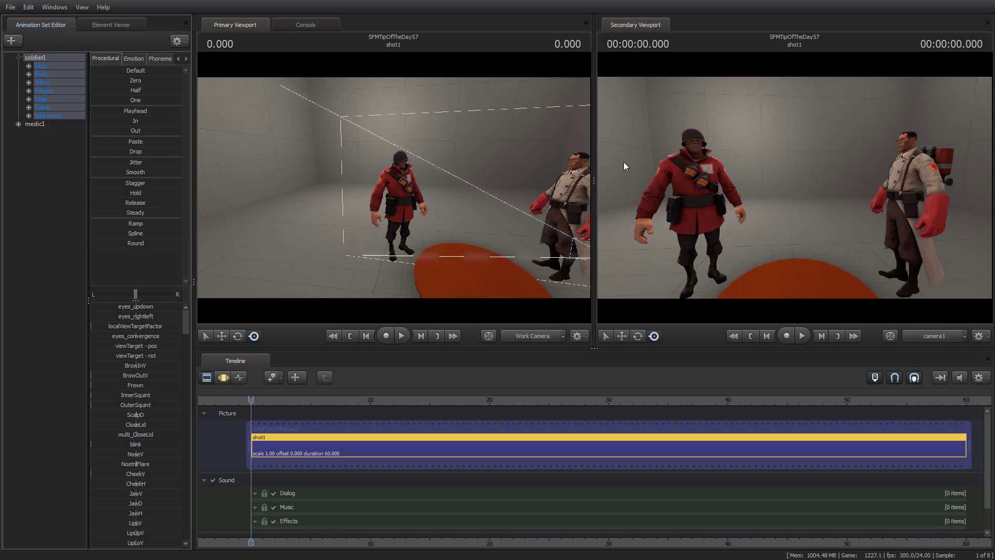
Step: Restore soldier1's original plain red skin
mouse_move(424, 178)
mouse_down()
mouse_move(394, 171)
mouse_move(438, 175)
mouse_move(410, 166)
mouse_up()
key(w)
key(s)
right_click(49, 57)
mouse_move(95, 228)
click(158, 228)
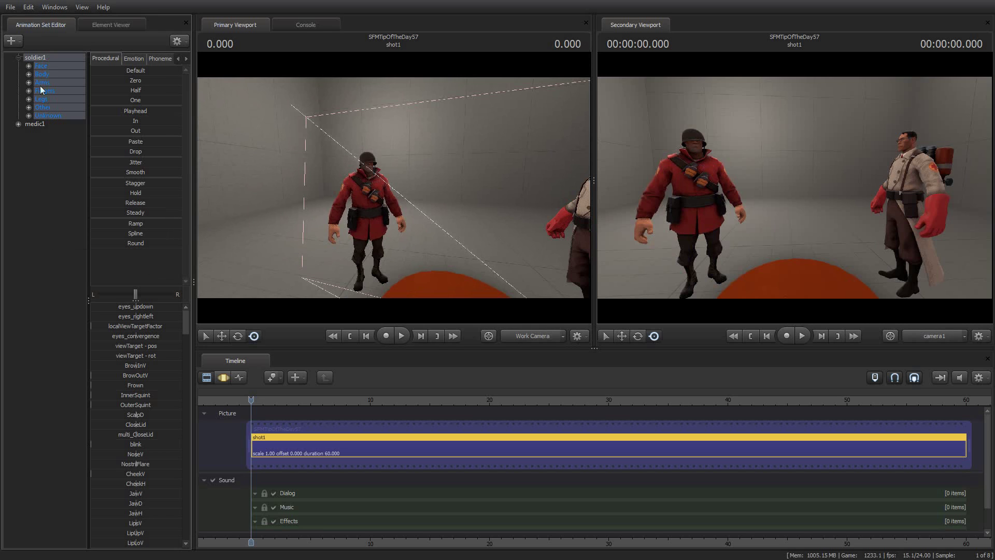
Step: Try body 2 on soldier1, and set the body back to 0
right_click(31, 58)
mouse_move(82, 226)
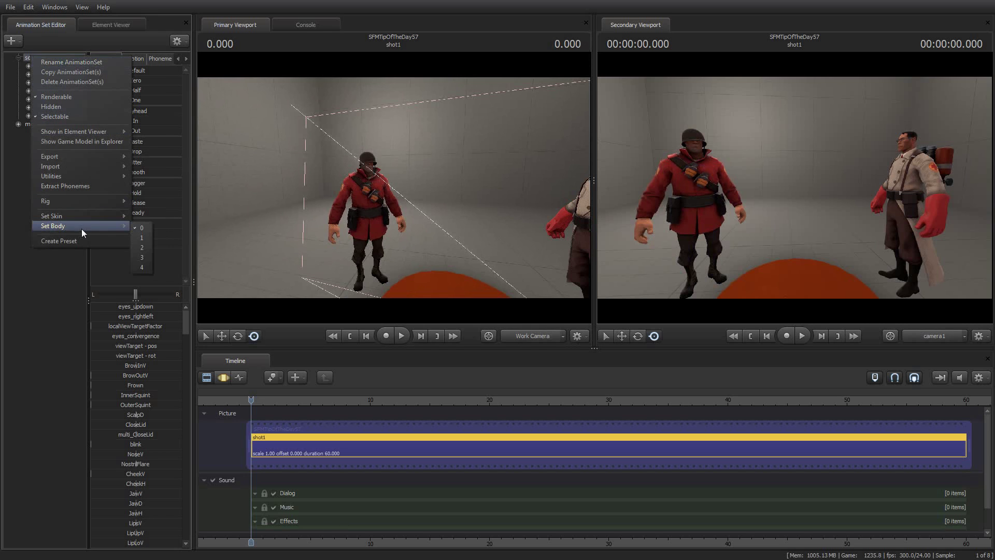
click(142, 248)
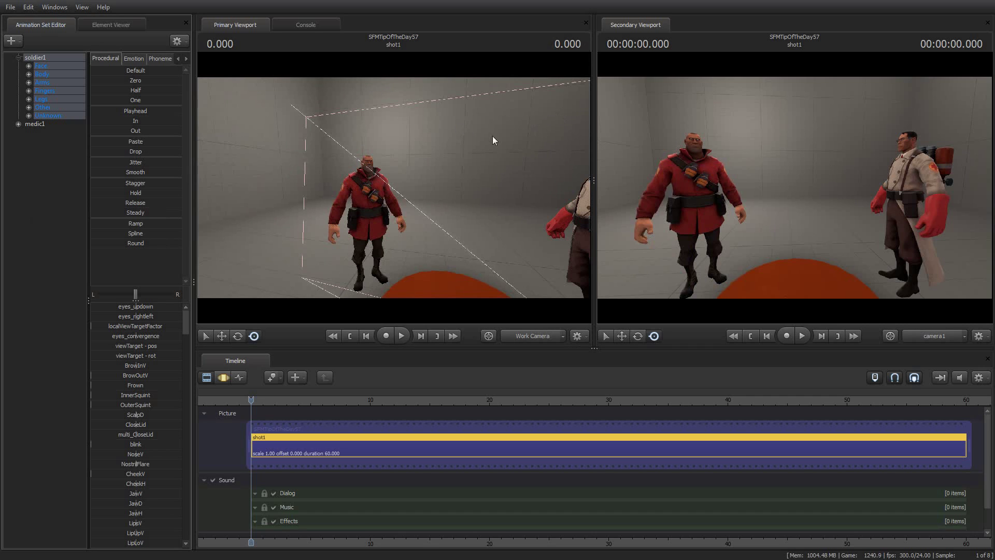
right_click(37, 59)
mouse_move(84, 227)
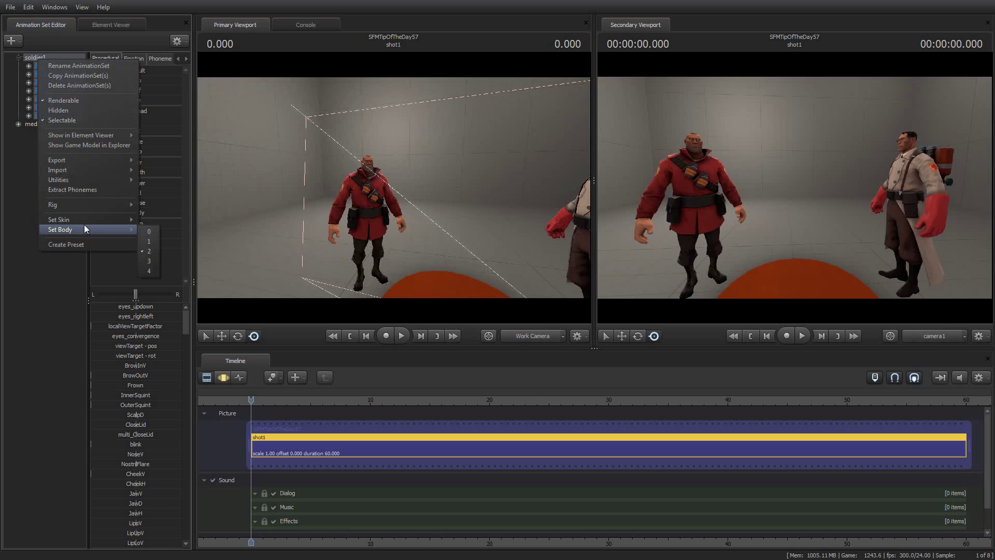
click(149, 231)
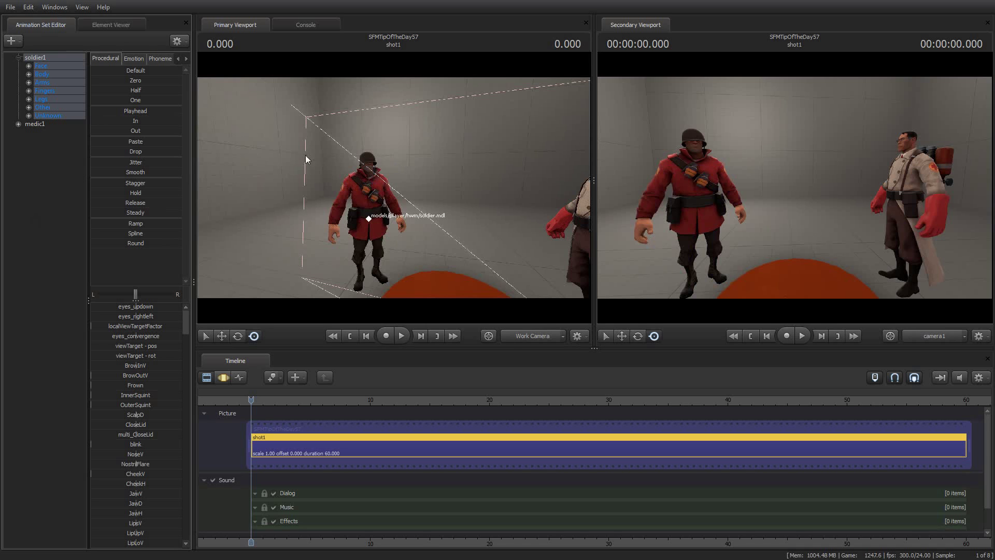
Step: In the Motion Editor, move the soldier's prp_helmet bone off his head toward the medic, and undo the move
click(224, 379)
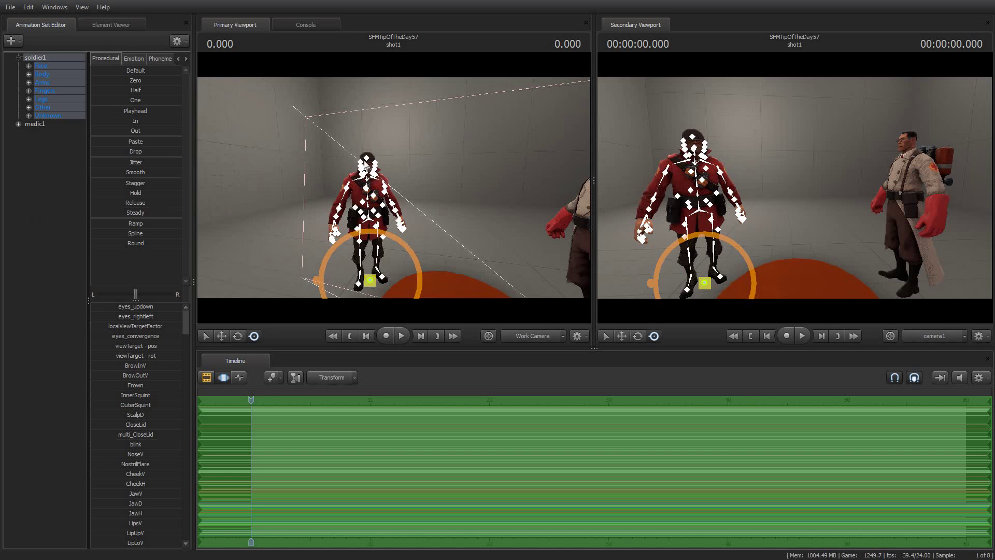
click(368, 158)
drag(367, 158, 508, 153)
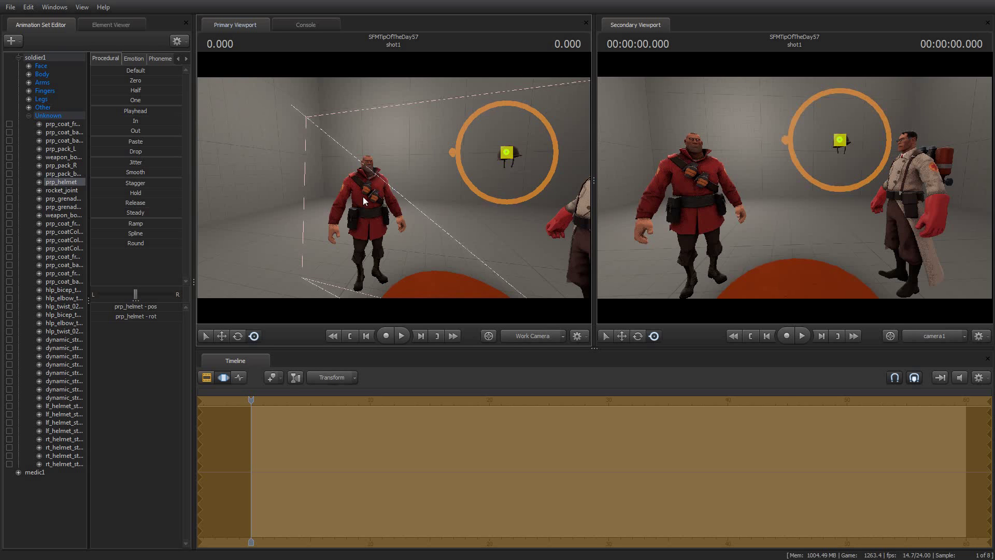
key(ctrl+z)
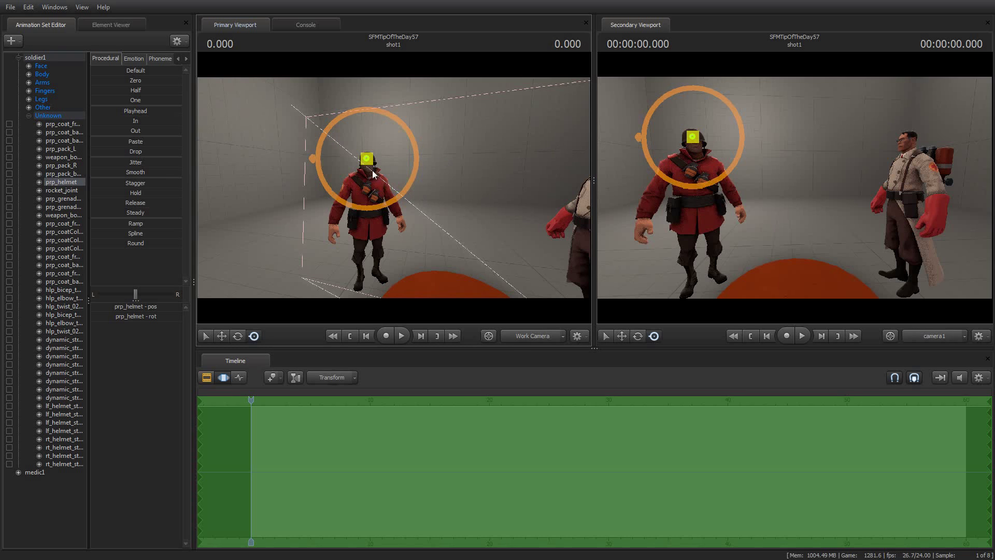
Step: Try moving the medic's prp_backpack bone away from his back, and undo the move
click(18, 58)
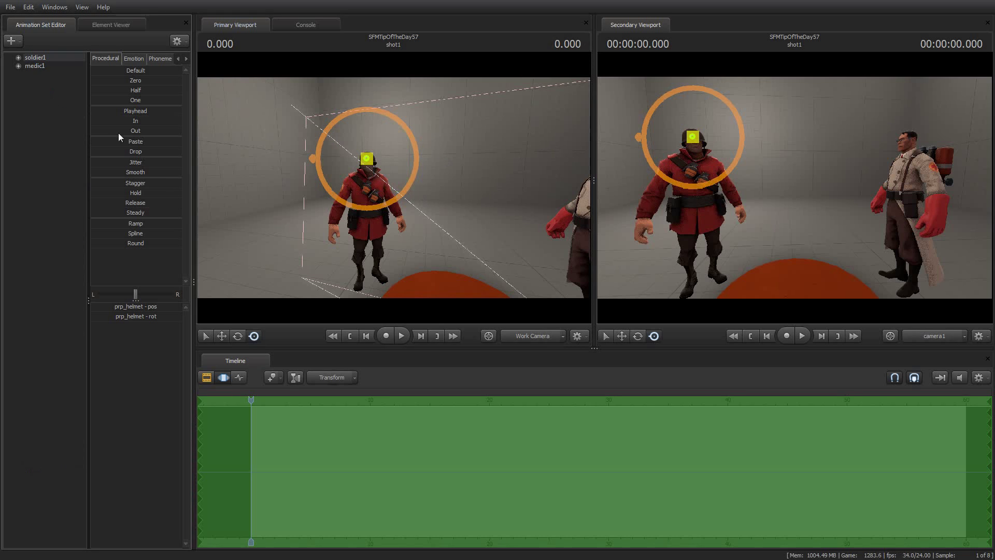
drag(812, 131, 815, 184)
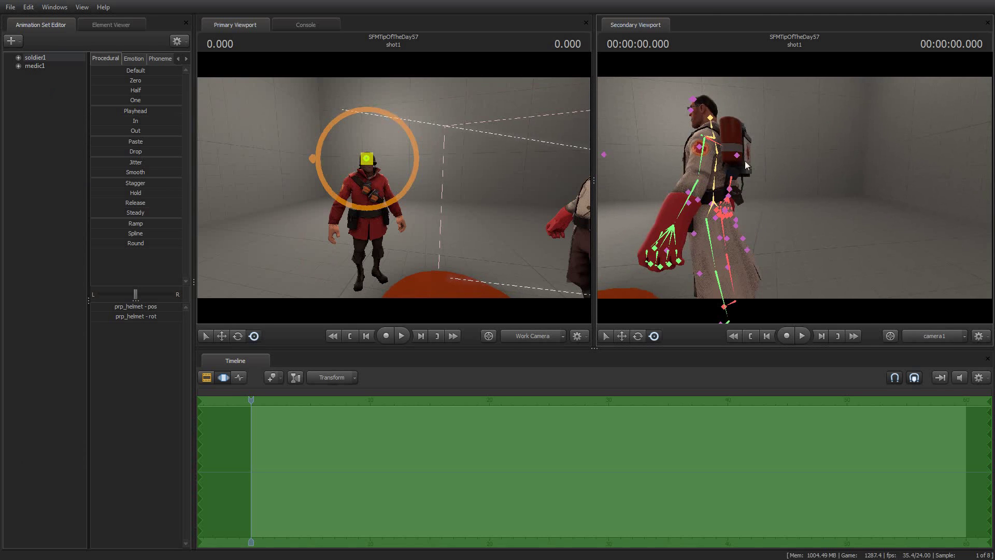
click(735, 153)
drag(735, 157, 894, 164)
key(e)
key(ctrl+z)
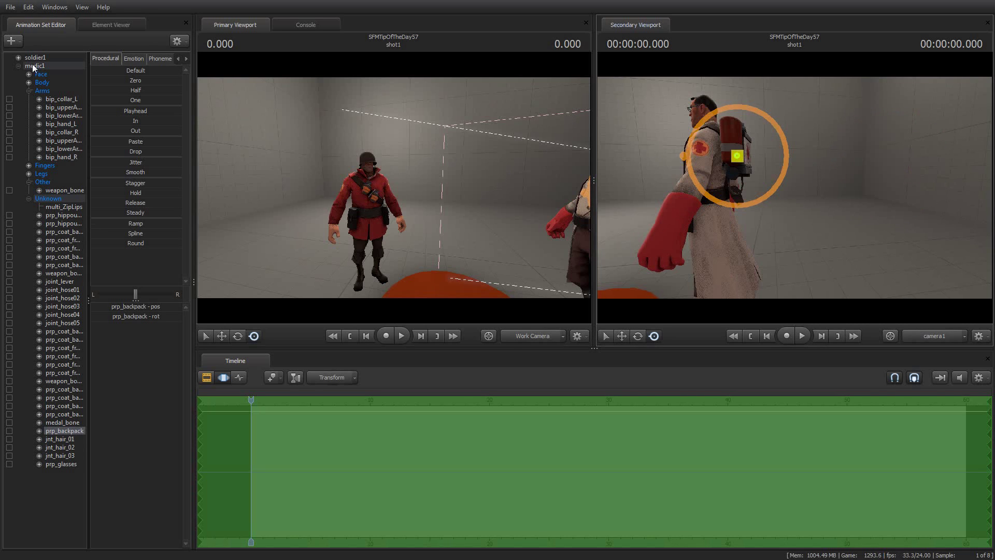
Step: Switch medic1's body to 1 and inspect the changed outfit from the front and side
right_click(32, 63)
mouse_move(65, 235)
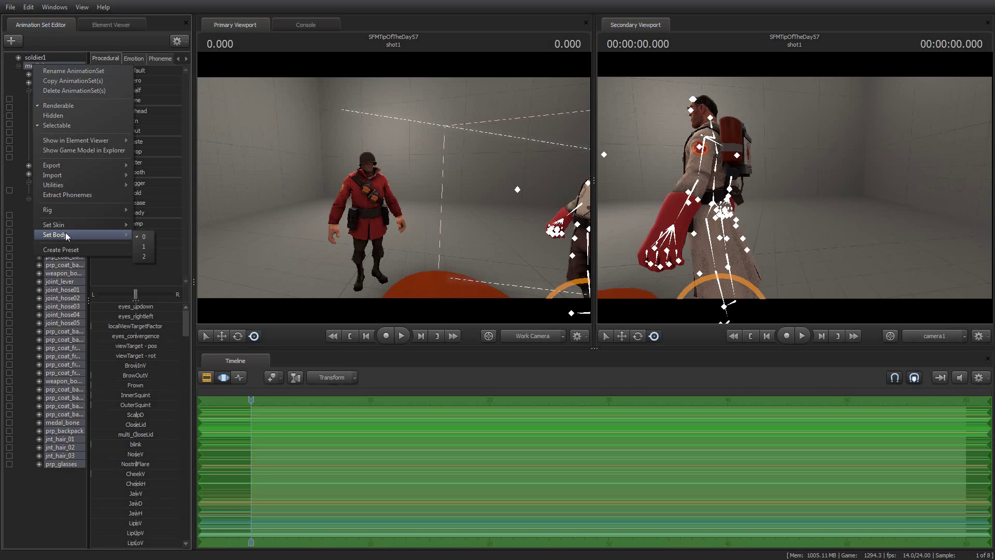
click(145, 247)
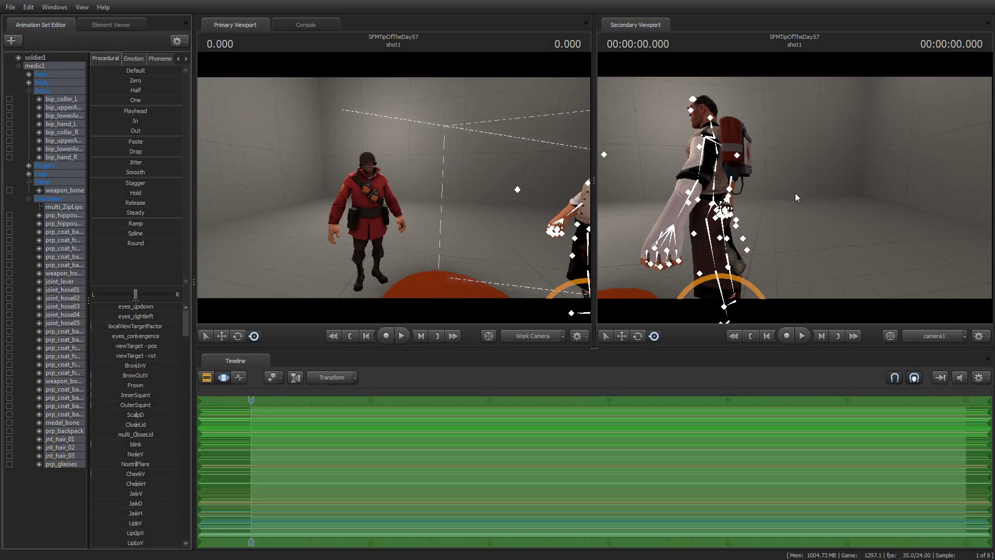
drag(795, 188, 710, 181)
key(s)
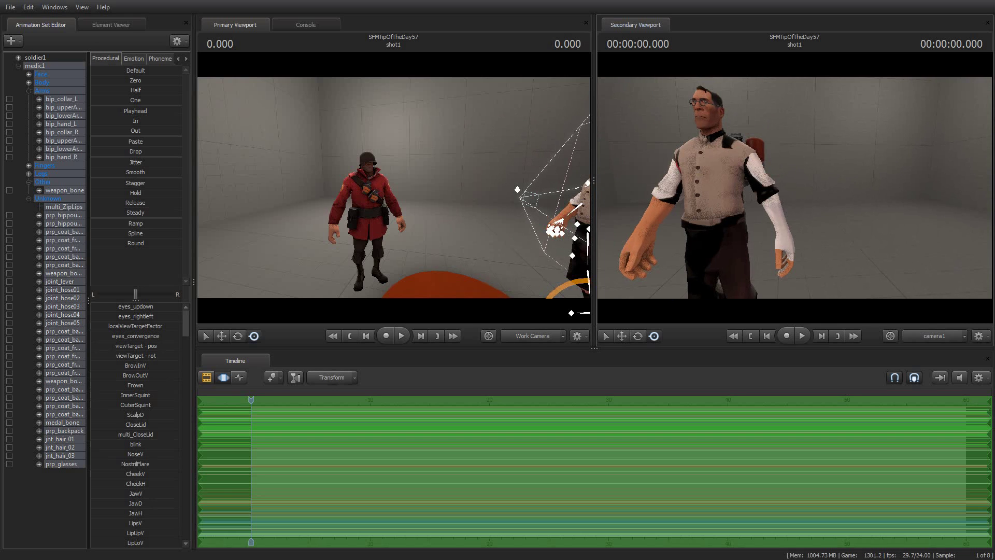
key(d)
drag(795, 188, 842, 240)
key(a)
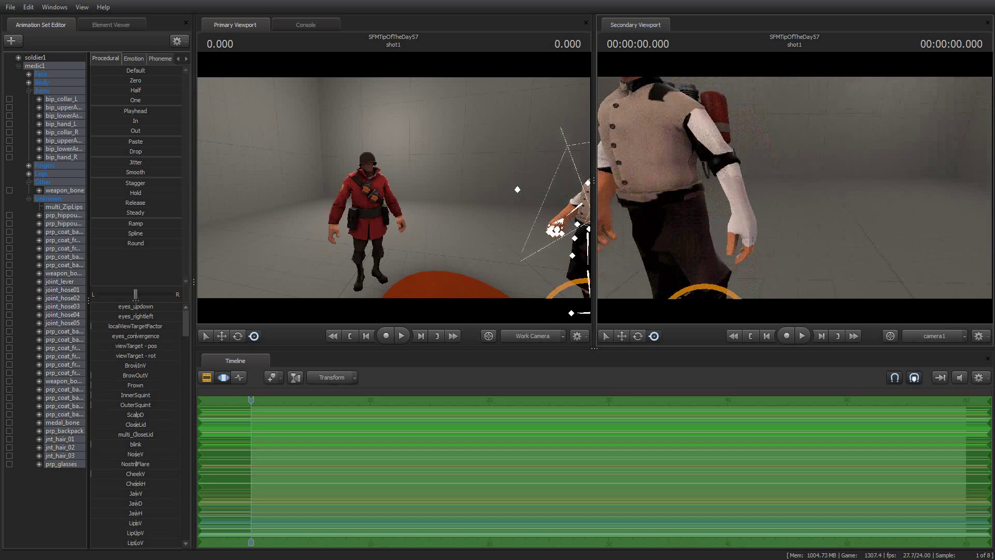
drag(794, 188, 722, 169)
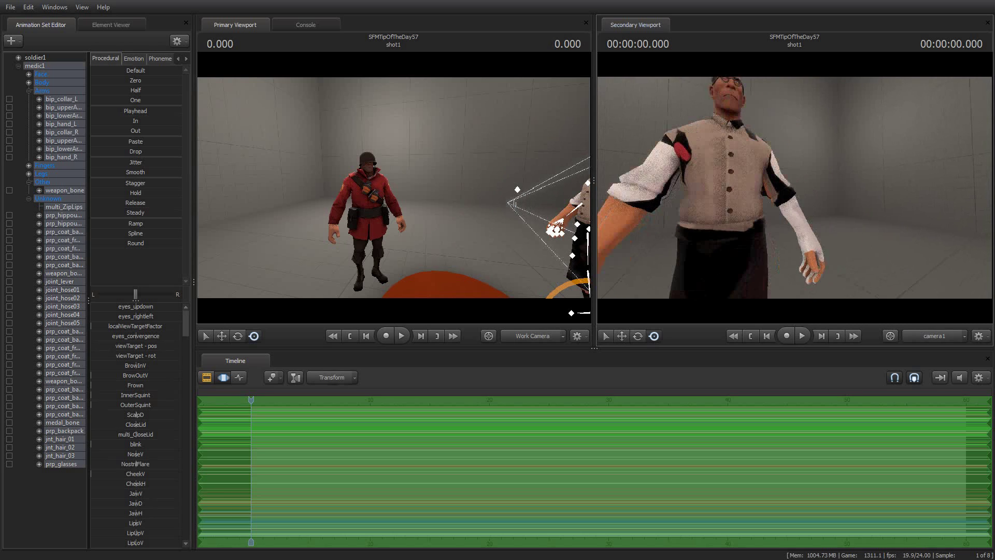
Step: Try body 2 on medic1, and set the body back to 0
right_click(33, 70)
mouse_move(89, 238)
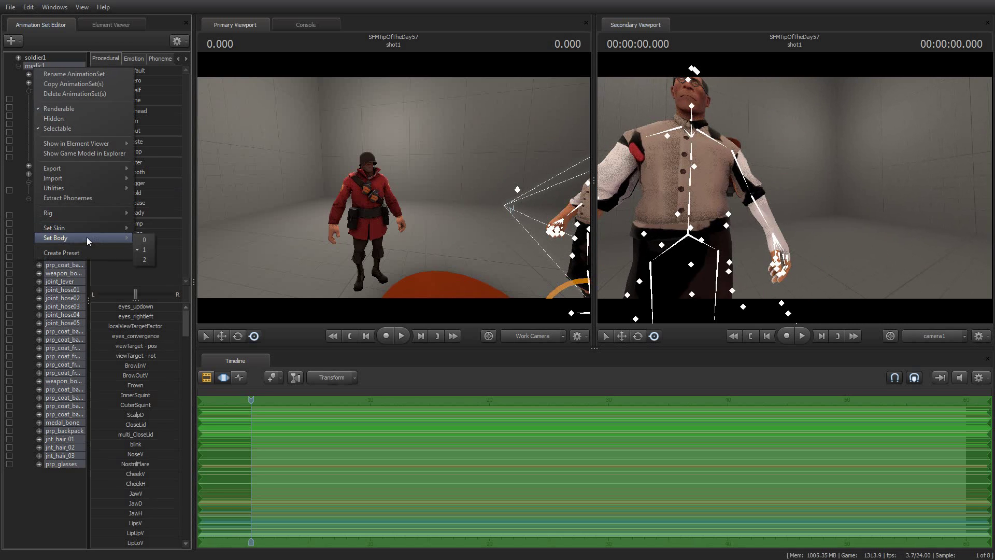
click(145, 259)
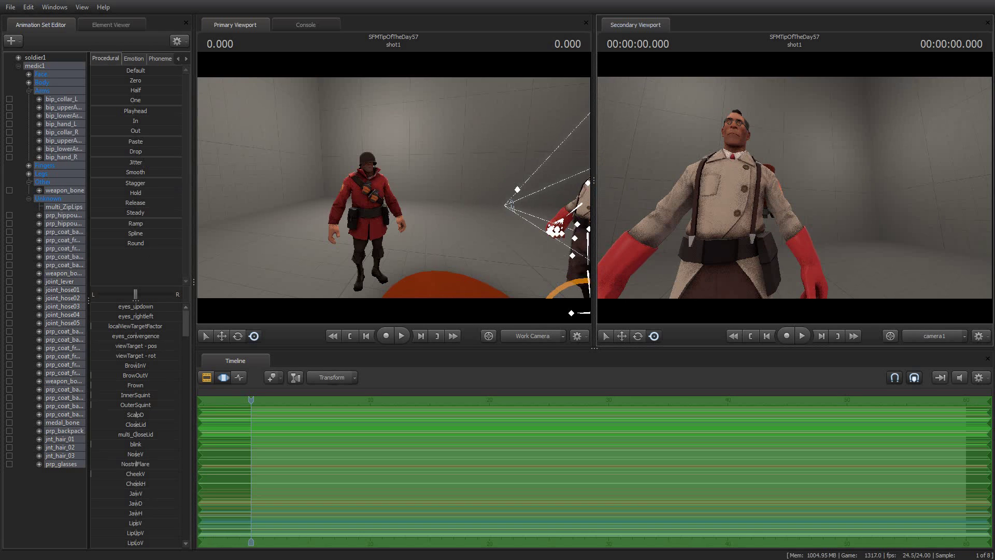
right_click(34, 68)
mouse_move(89, 237)
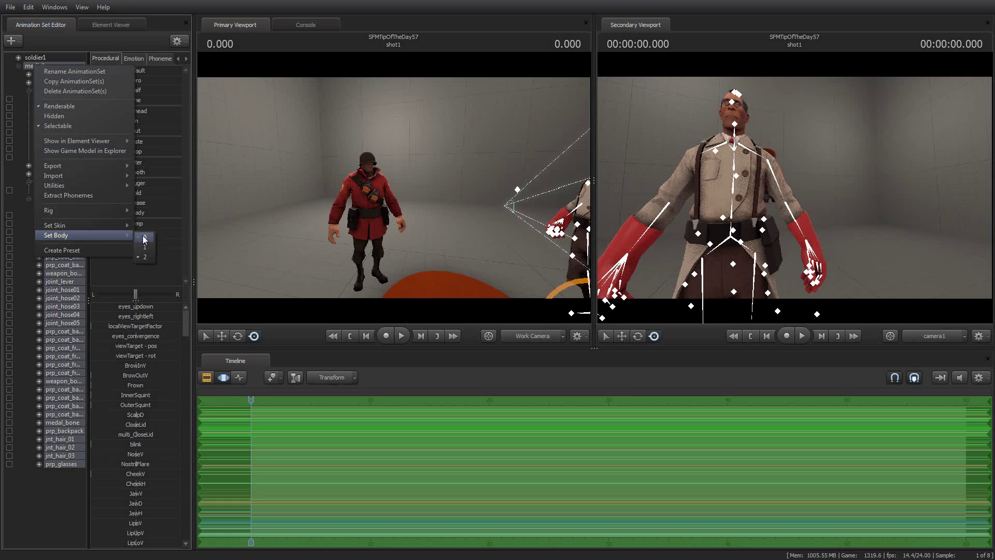
click(144, 238)
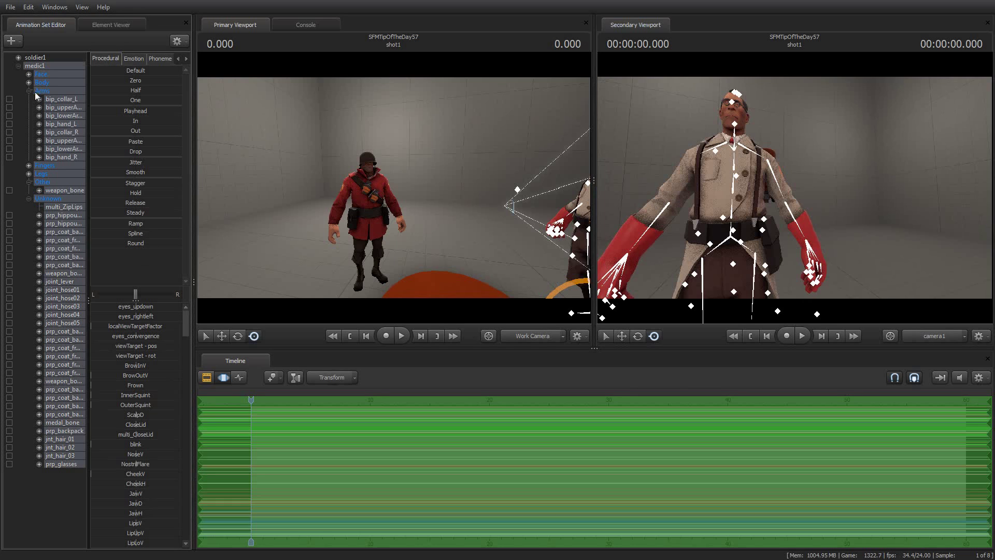
Step: Pull the medic's prp_backpack bone off his back once more, and undo that move
right_click(43, 68)
mouse_move(93, 234)
click(829, 147)
drag(832, 163, 876, 168)
right_drag(799, 173, 731, 166)
drag(730, 166, 793, 194)
key(ctrl+z)
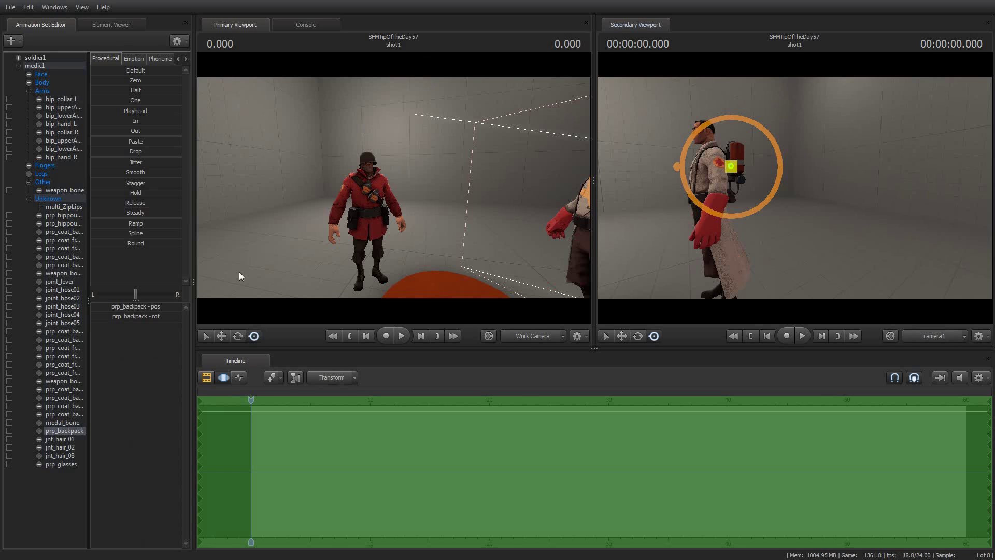
Step: Move the medic's prp_coat_back_2_L bone slightly outward behind him to spread the coat tail
key(ctrl)
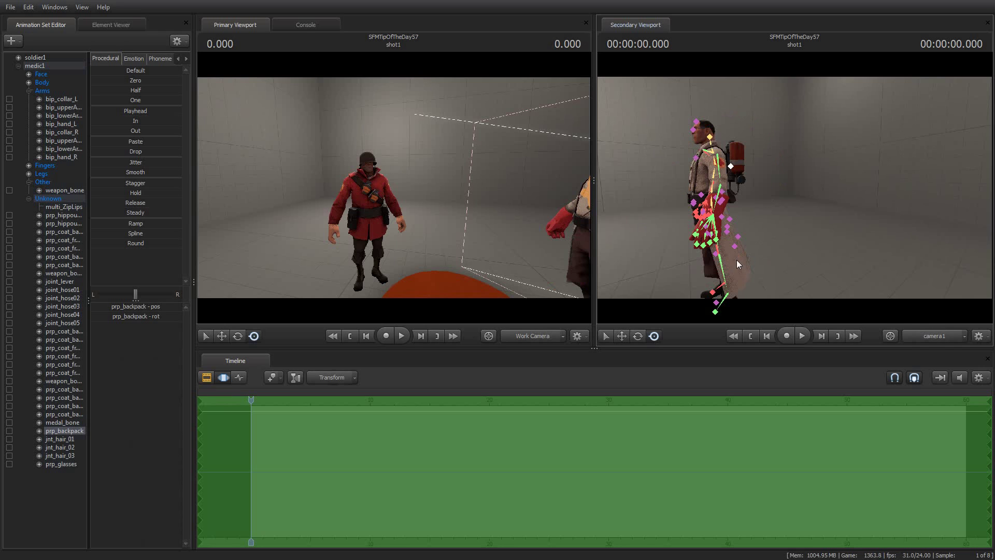
click(734, 246)
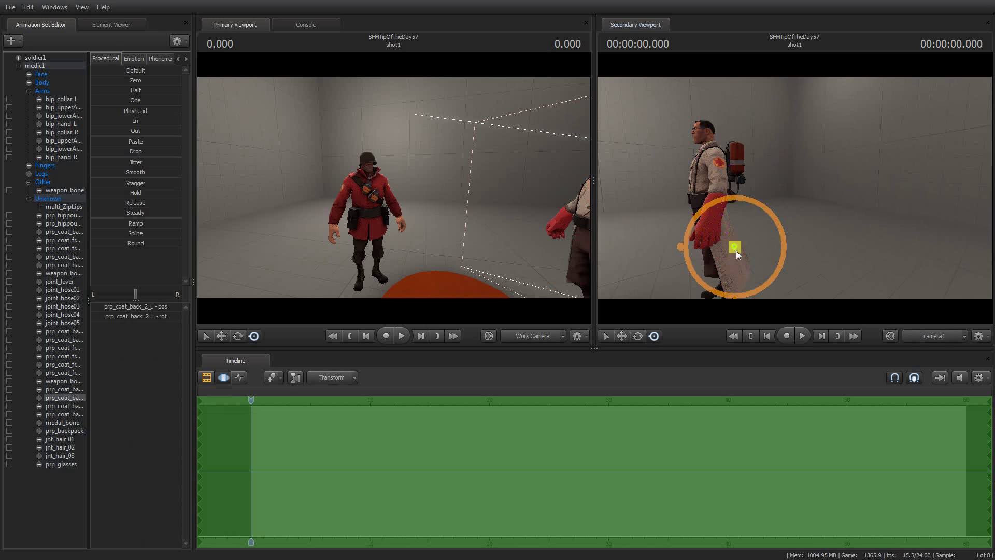
drag(736, 248, 752, 242)
key(d)
drag(840, 194, 757, 199)
drag(622, 192, 714, 202)
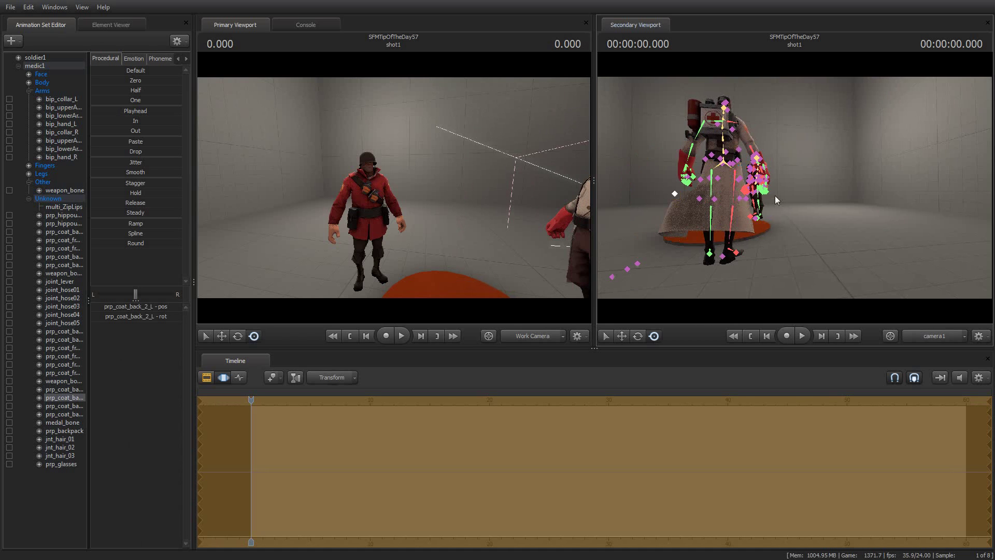
Step: Try adjusting the medic's prp_coat_back_2_M bone on the coat tail, and undo the adjustment
ctrl+click(714, 199)
drag(840, 204, 693, 221)
key(d)
key(w)
key(w)
drag(790, 180, 964, 184)
key(a)
key(s)
key(w)
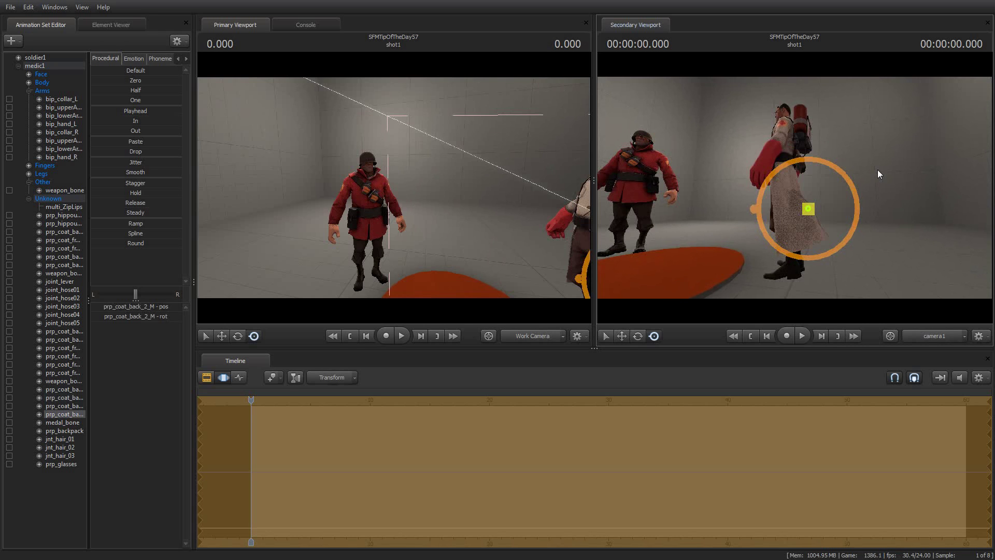
key(ctrl+z)
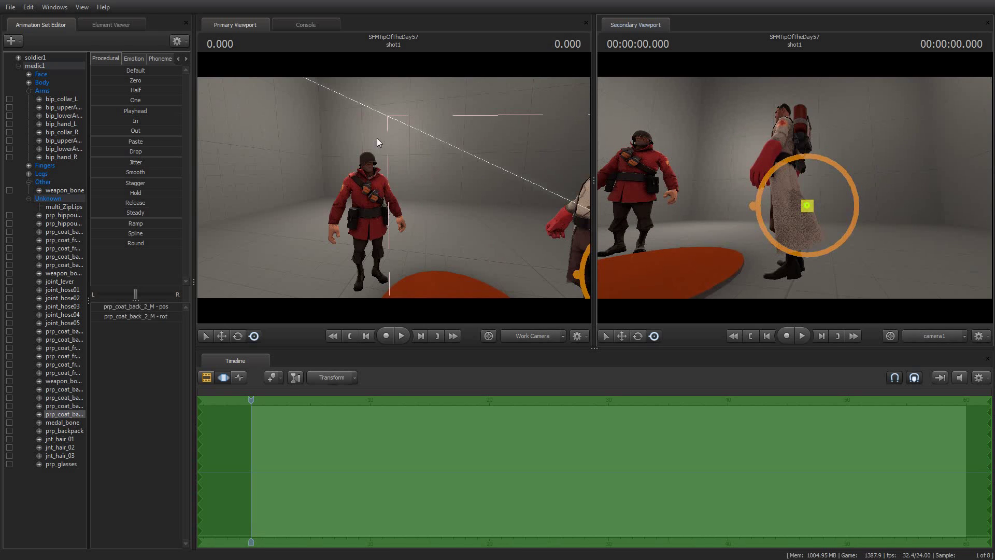
drag(377, 138, 420, 145)
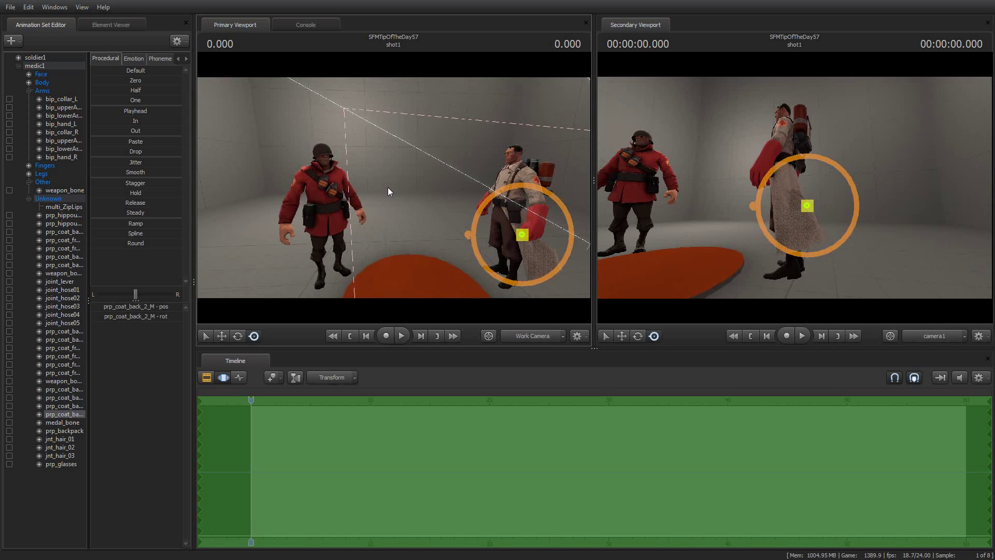